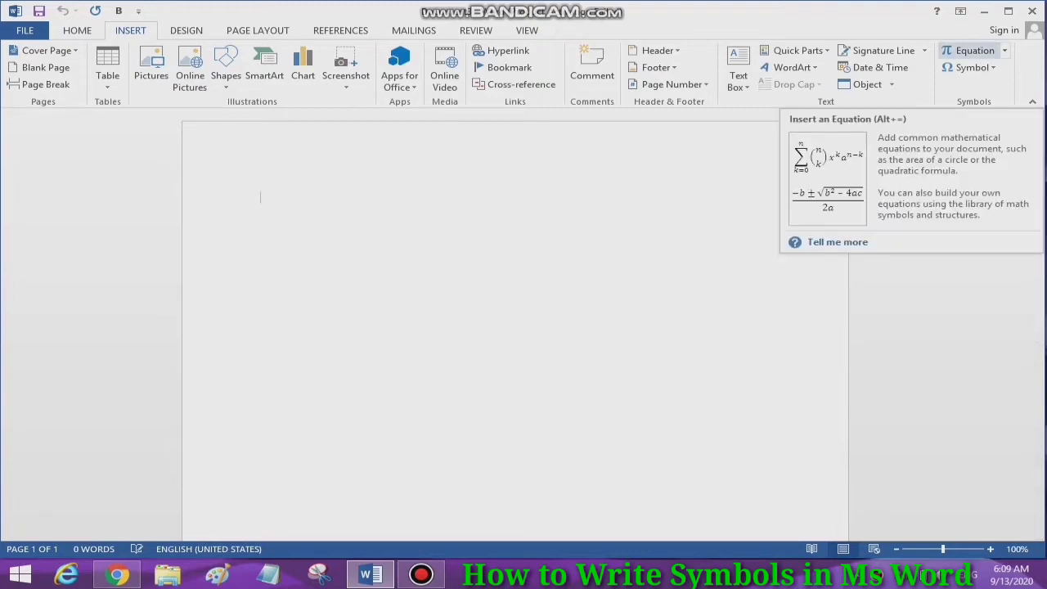
# Insert an equation containing a stacked fraction with 55 as the numerator and 88 as the denominator
pyautogui.click(972, 50)
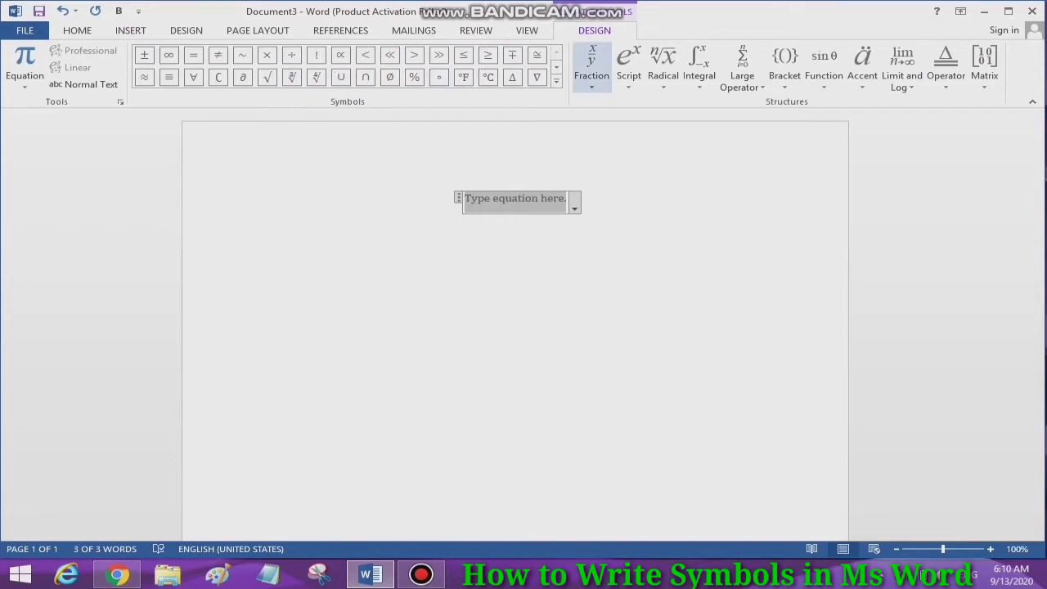
pyautogui.click(591, 67)
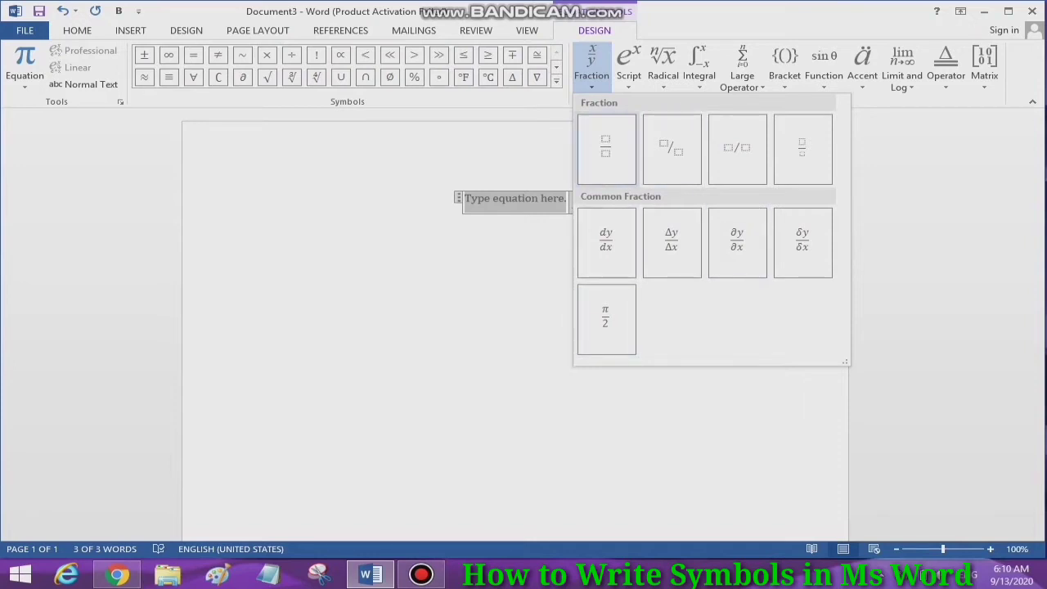
pyautogui.click(606, 149)
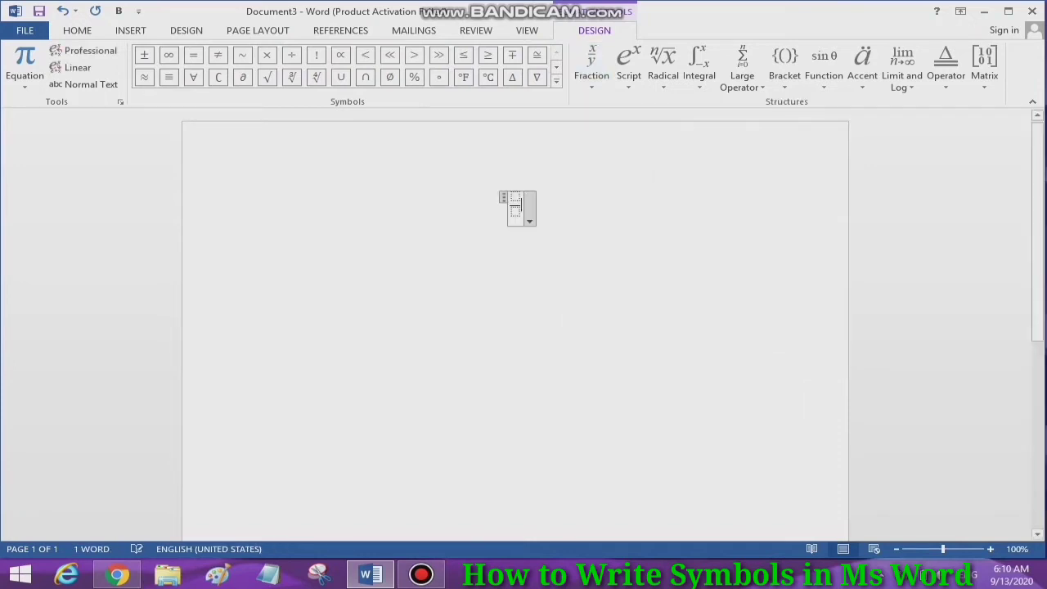
pyautogui.click(515, 198)
pyautogui.write('gg')
pyautogui.press('BackSpace')
pyautogui.press('BackSpace')
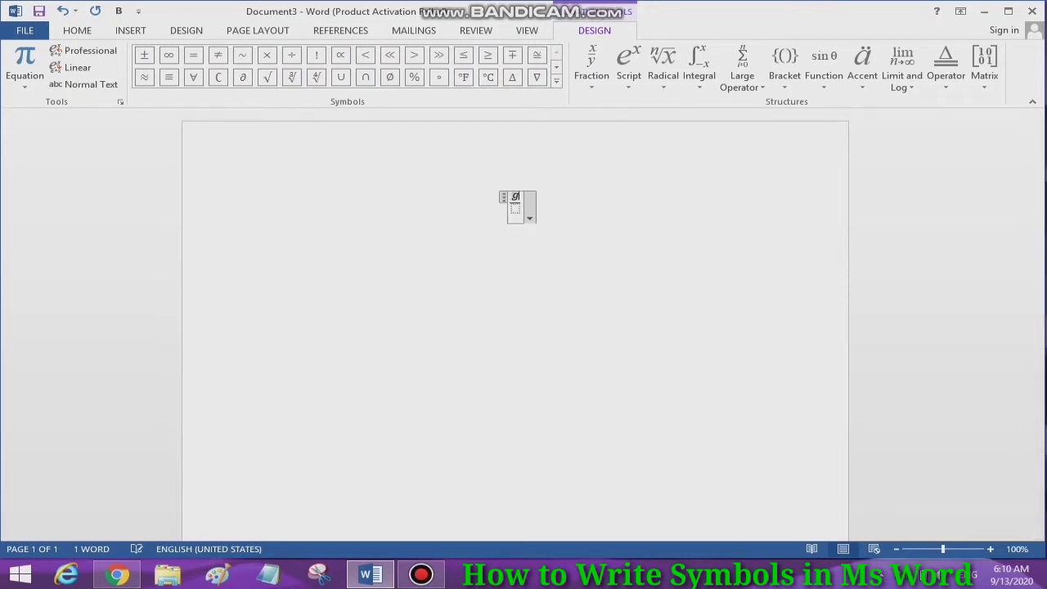
pyautogui.write('55')
pyautogui.click(515, 211)
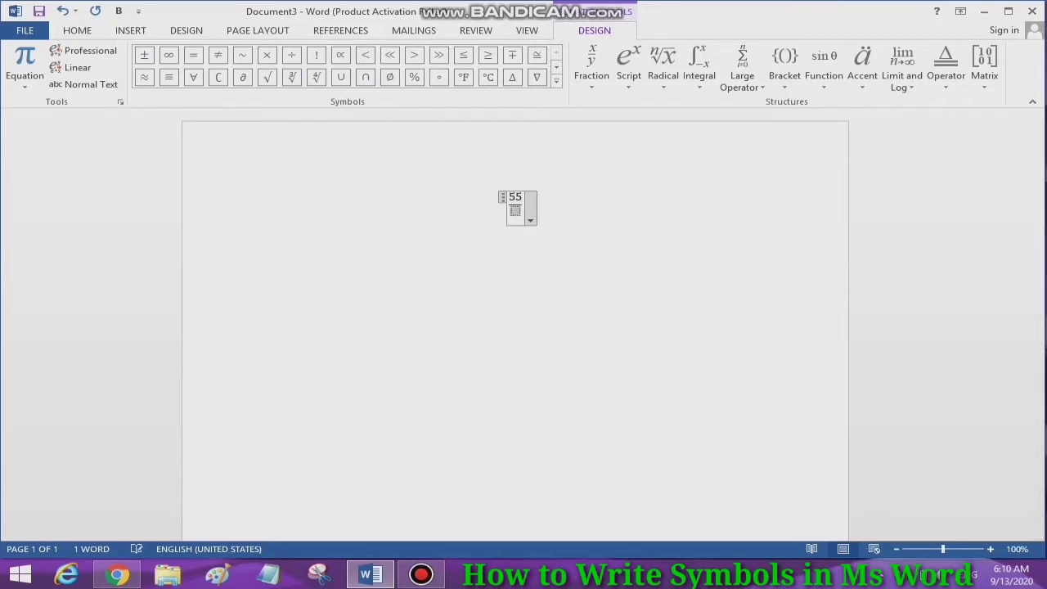
pyautogui.write('88')
pyautogui.click(521, 206)
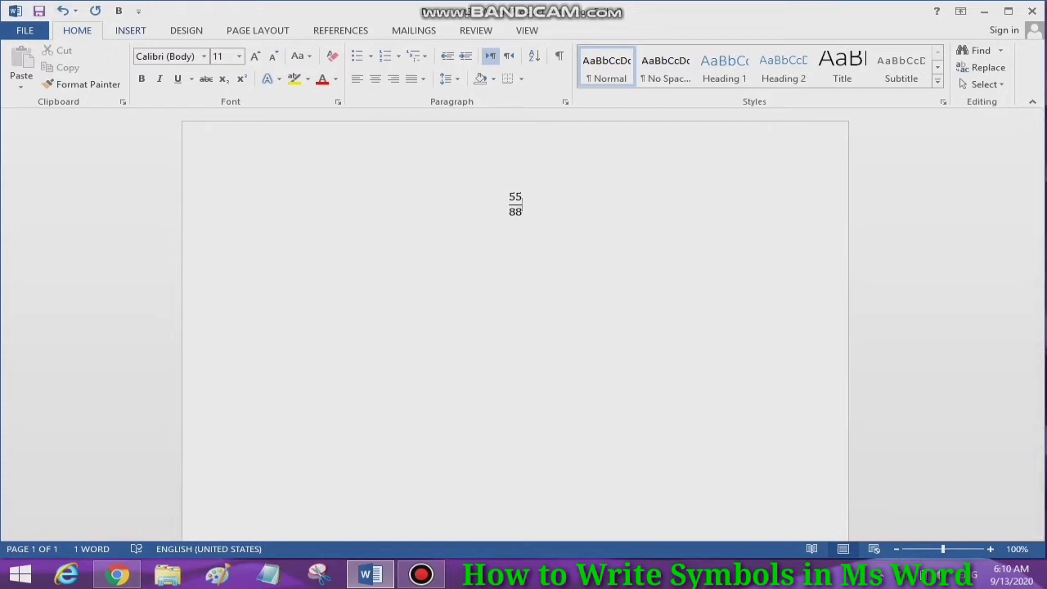
# Insert a multiplication sign (×) after the fraction from the full symbol list
pyautogui.hotkey('alt', 'n')
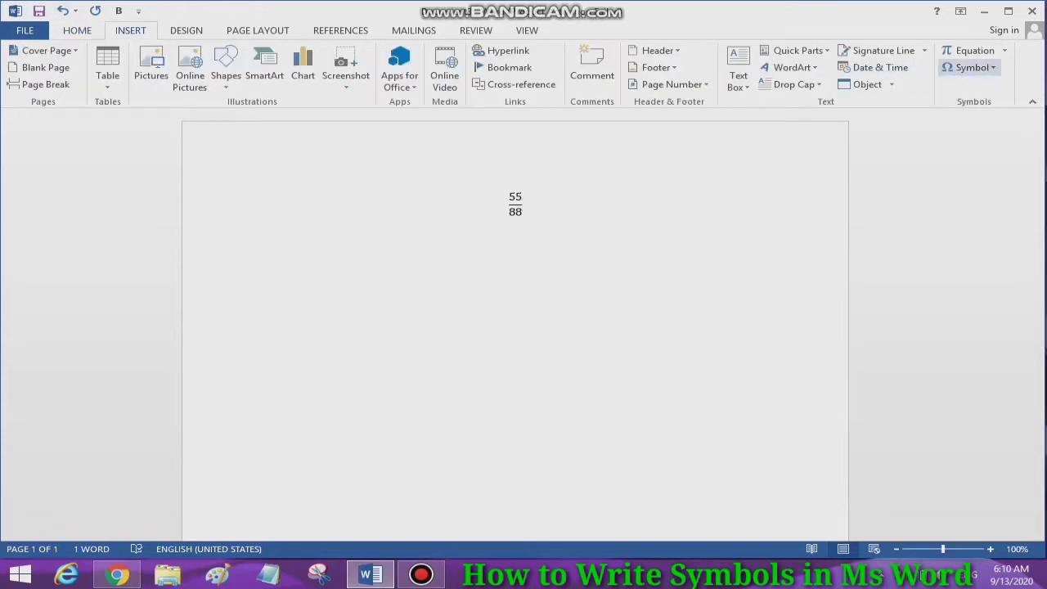
pyautogui.click(969, 67)
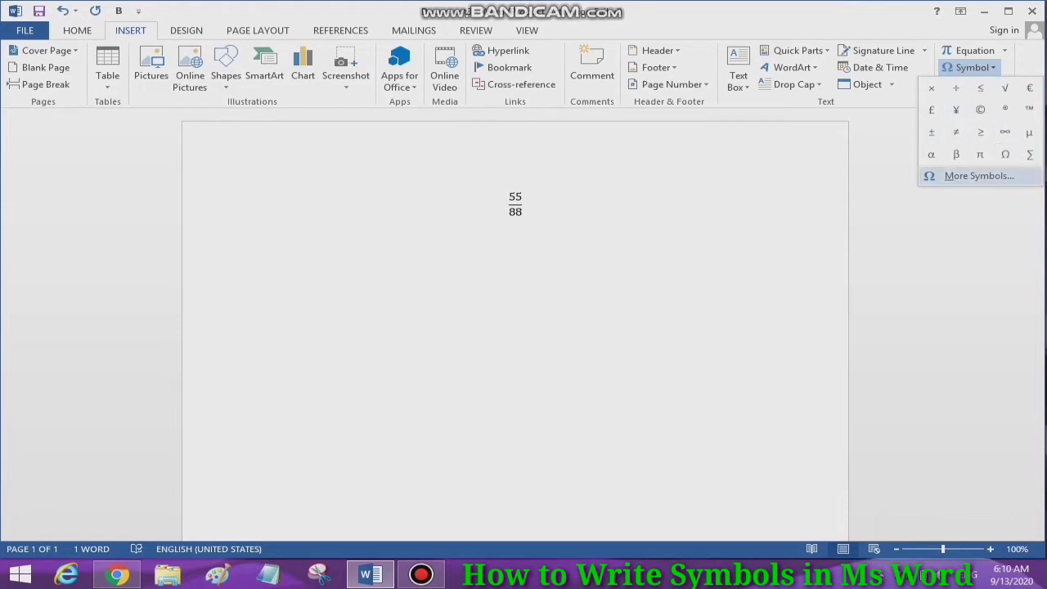
pyautogui.click(978, 175)
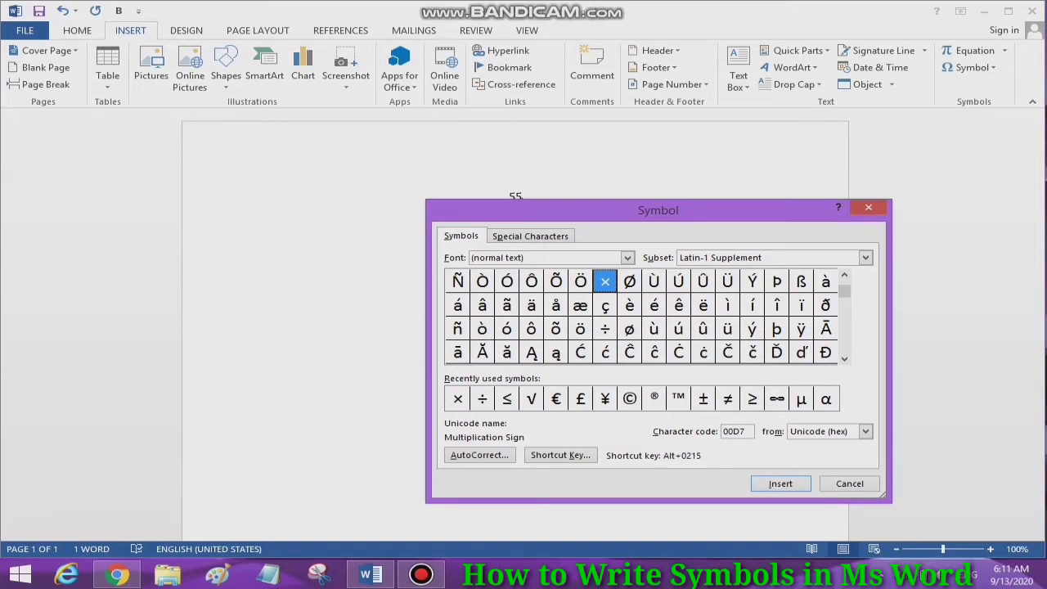
pyautogui.click(481, 399)
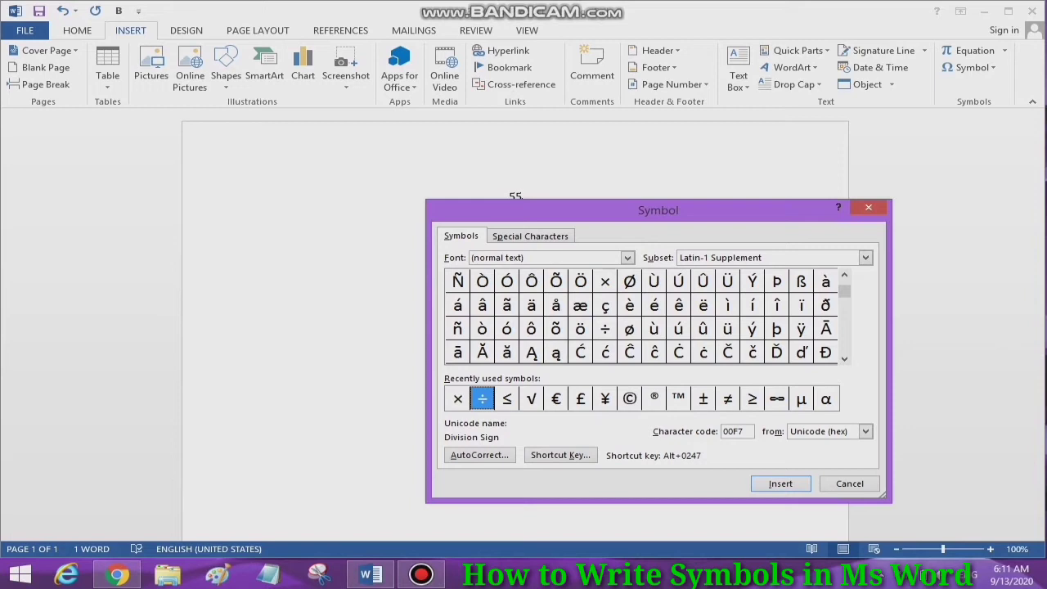
pyautogui.click(457, 398)
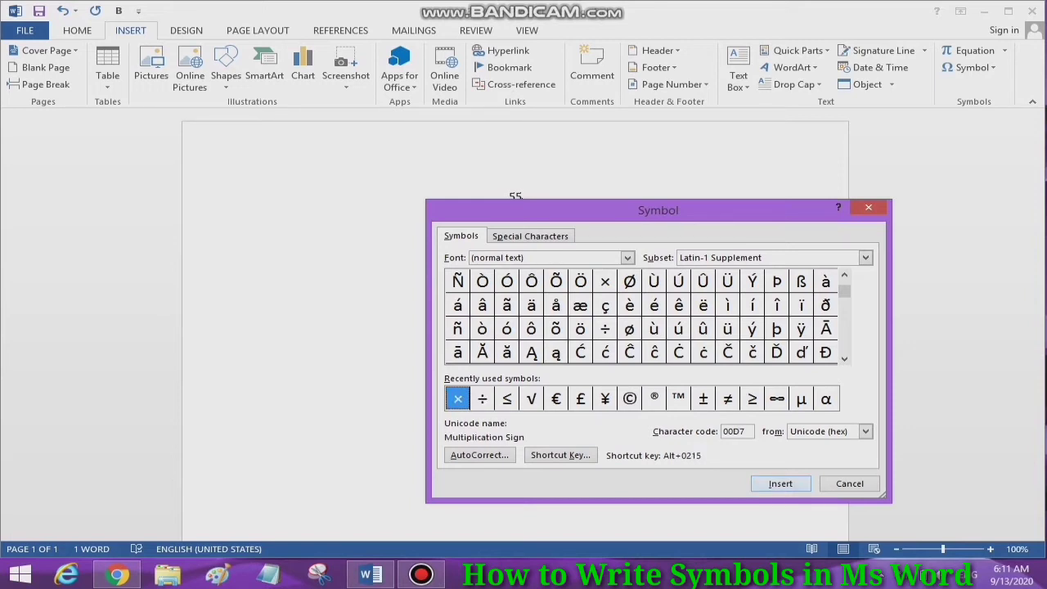
pyautogui.click(780, 484)
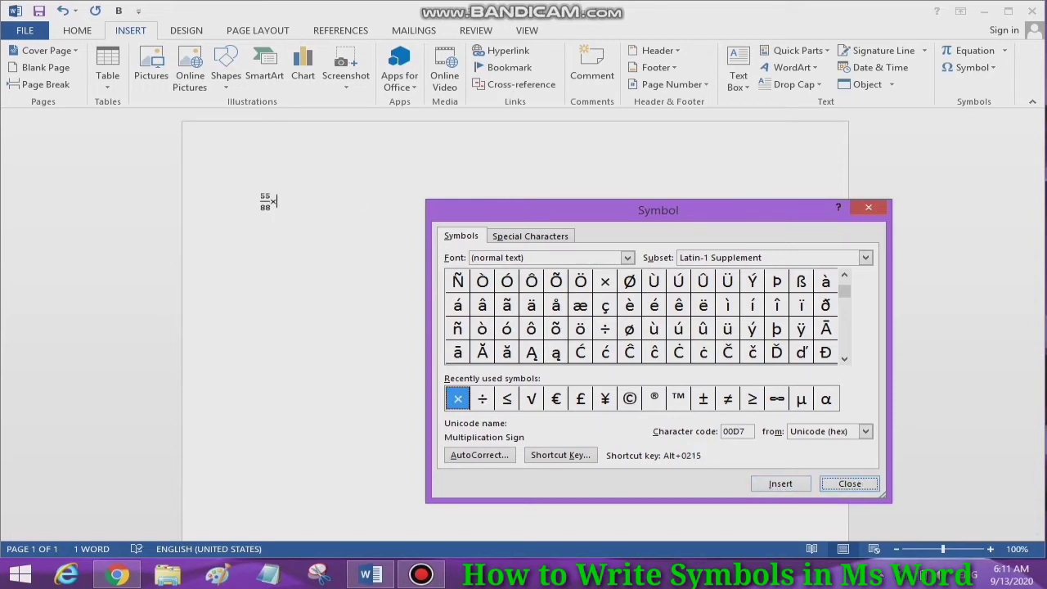
pyautogui.press('Escape')
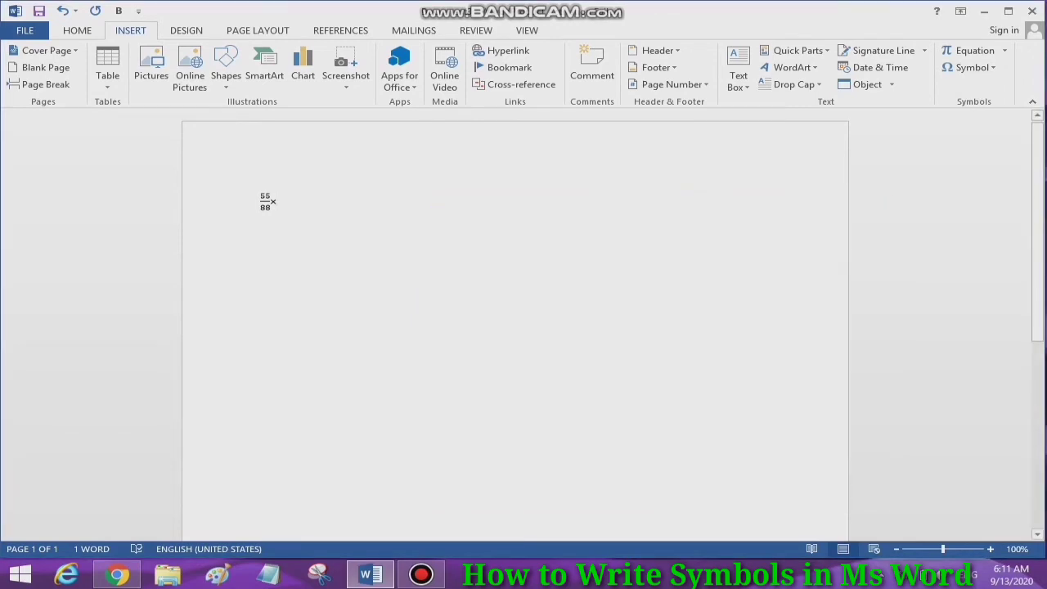
# Insert an equation after the multiplication sign using the common x with subscript y² script, and replace the subscript with gg
pyautogui.click(953, 50)
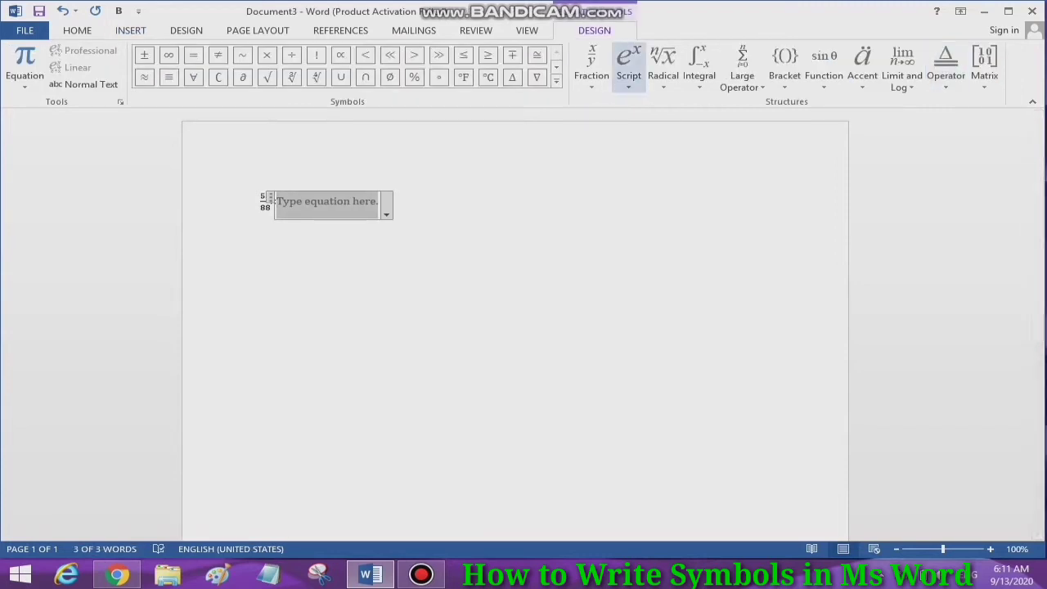
pyautogui.click(628, 65)
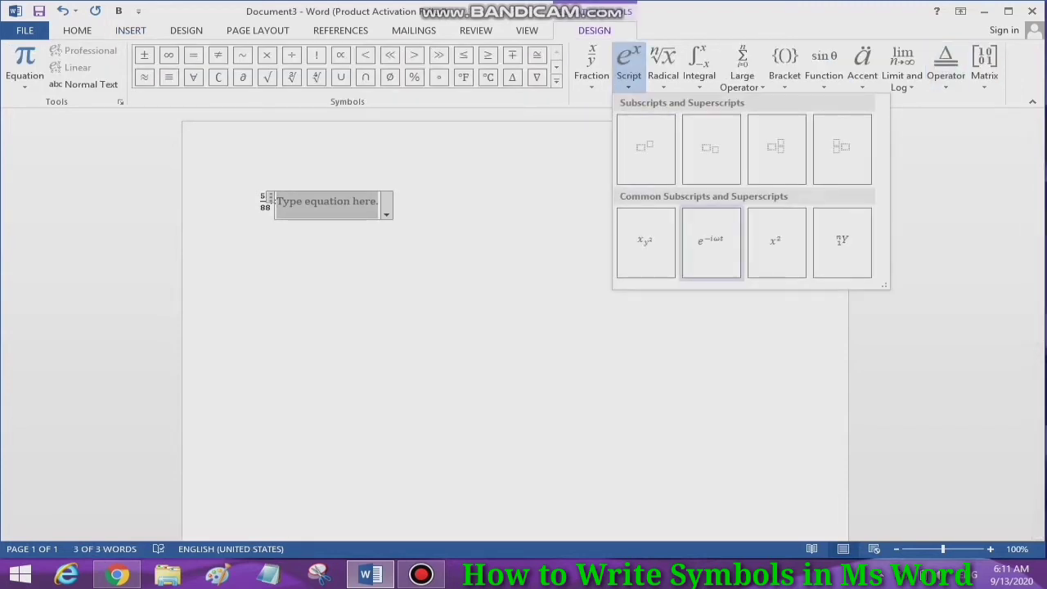
pyautogui.click(645, 242)
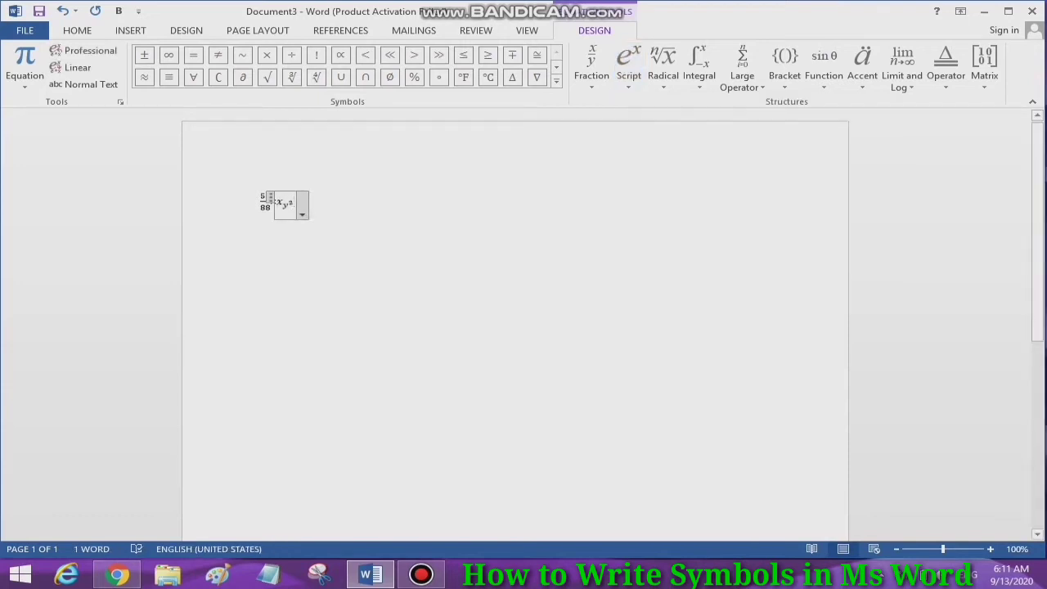
pyautogui.click(283, 203)
pyautogui.write('gg')
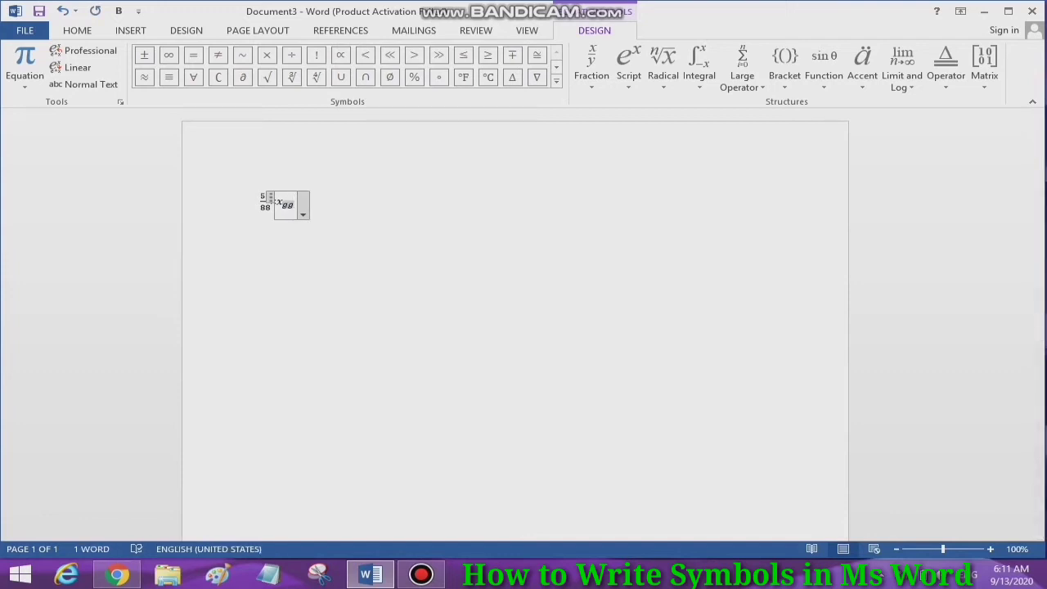
# Delete the script, the multiplication sign and the fraction so the page is empty
pyautogui.press('BackSpace')
pyautogui.press('BackSpace')
pyautogui.press('BackSpace')
pyautogui.press('BackSpace')
pyautogui.press('BackSpace')
pyautogui.press('BackSpace')
pyautogui.press('BackSpace')
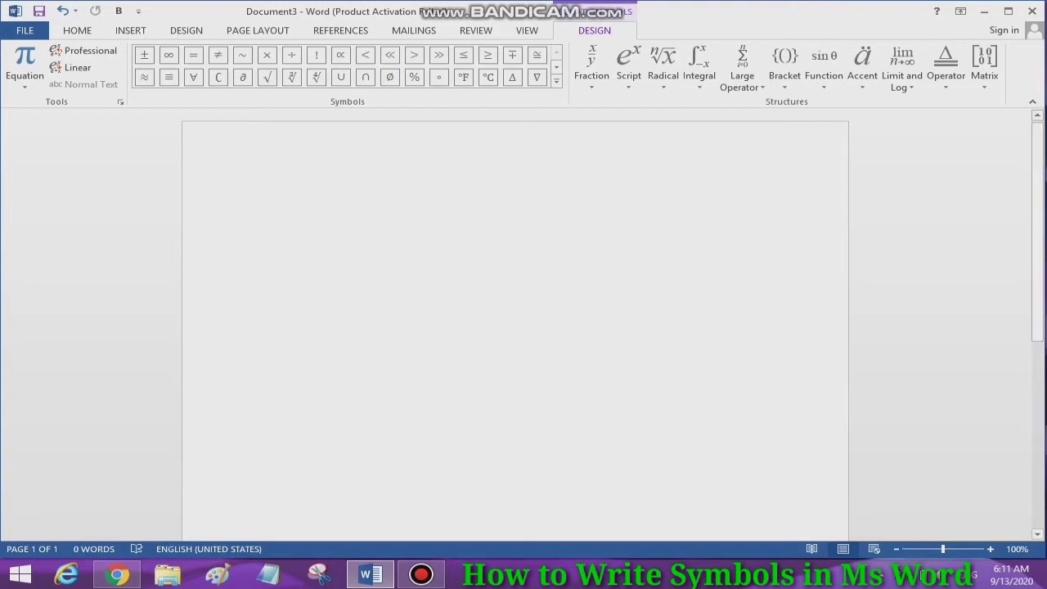
# Insert the quadratic formula from the common radicals and replace the b in front of the ± sign with 6
pyautogui.click(662, 64)
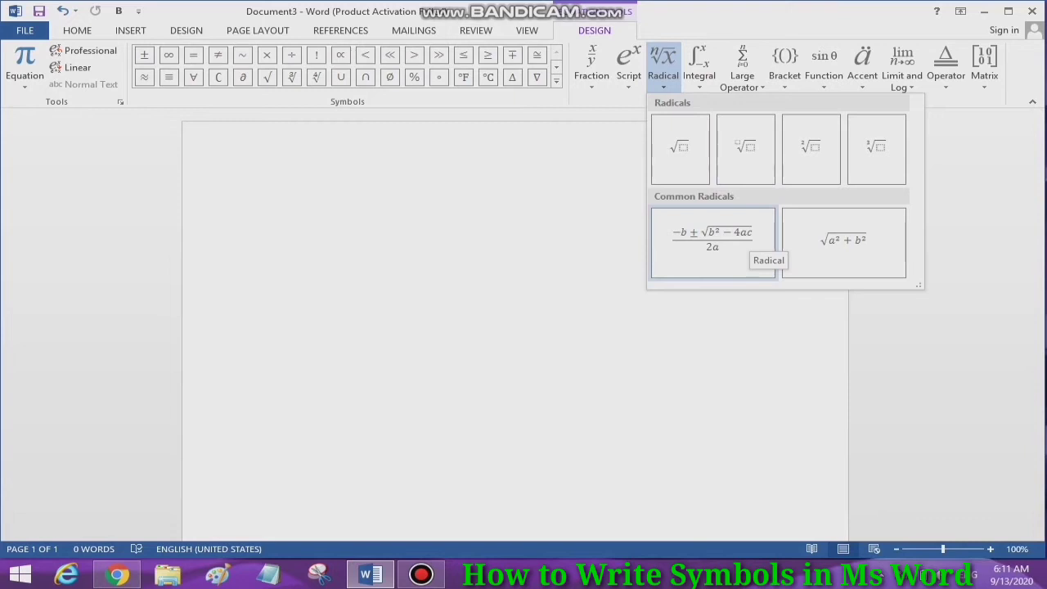
pyautogui.click(736, 241)
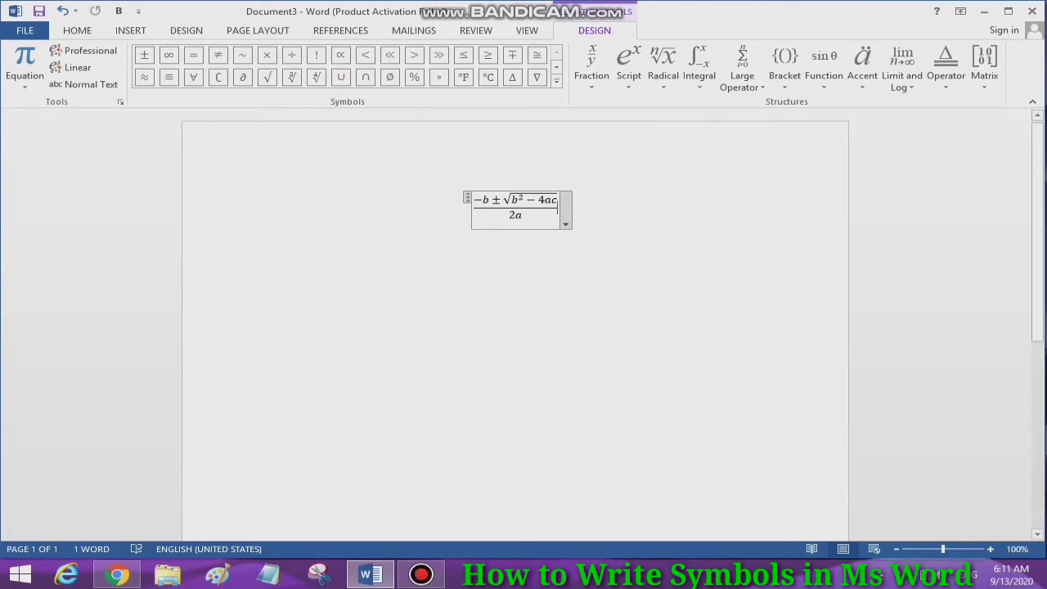
pyautogui.click(490, 200)
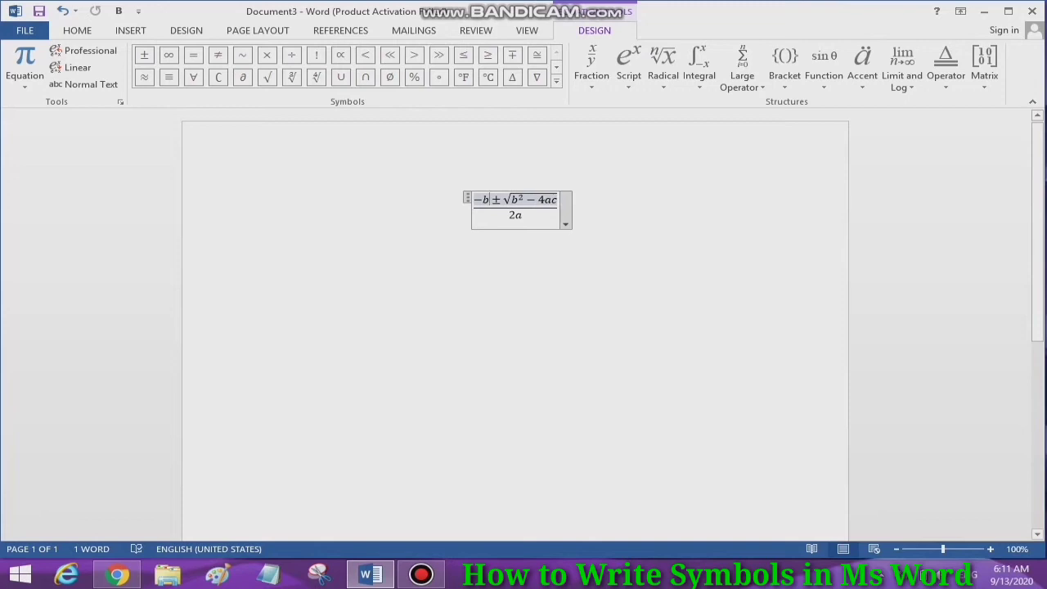
pyautogui.press('BackSpace')
pyautogui.write('6')
pyautogui.click(558, 208)
pyautogui.press('Return')
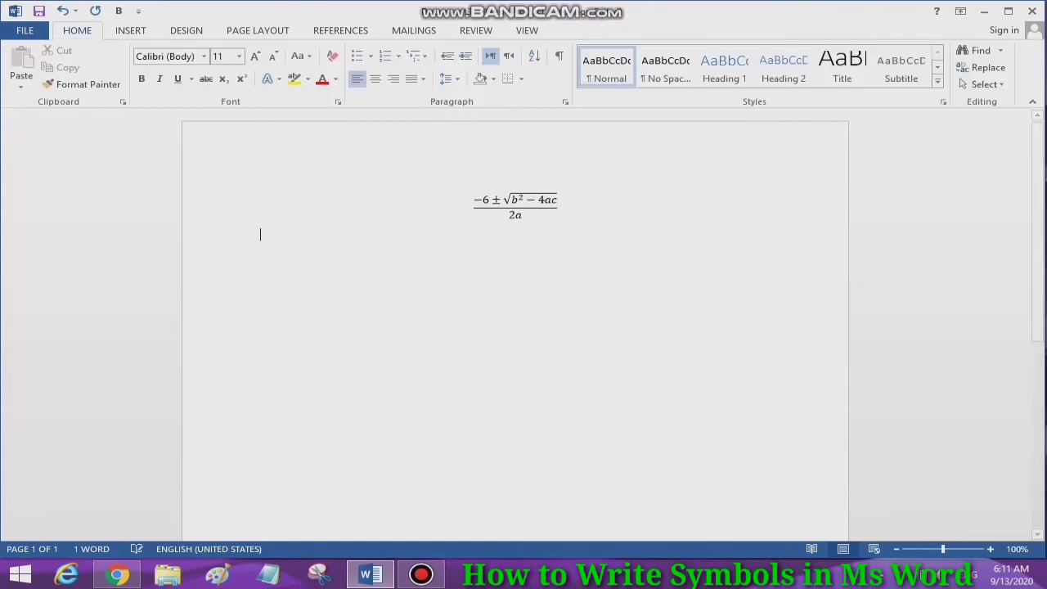
# Insert a new equation below the quadratic formula containing a sparse matrix in square brackets
pyautogui.click(130, 30)
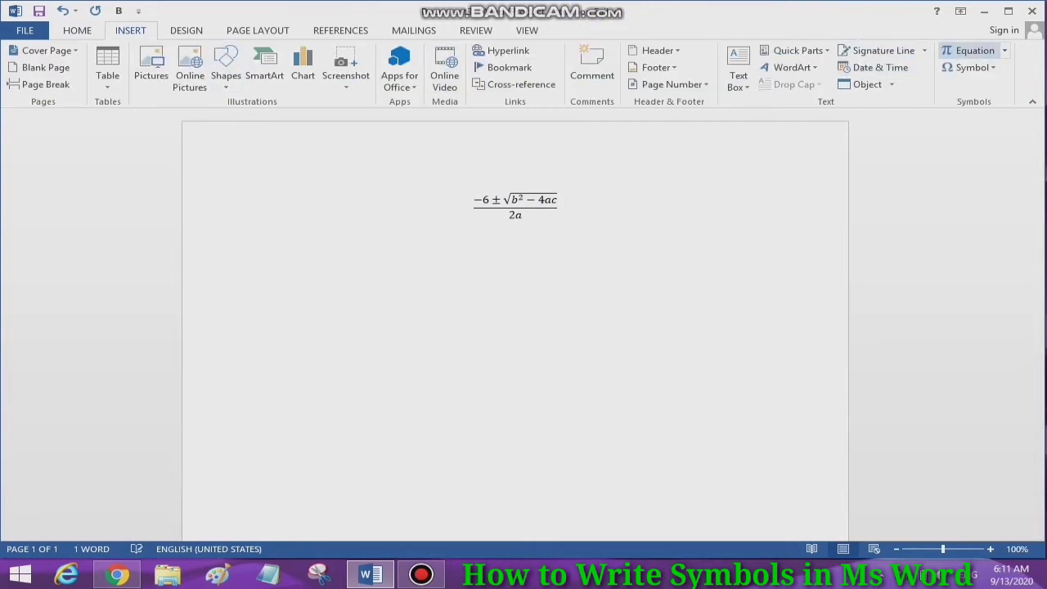
pyautogui.click(970, 51)
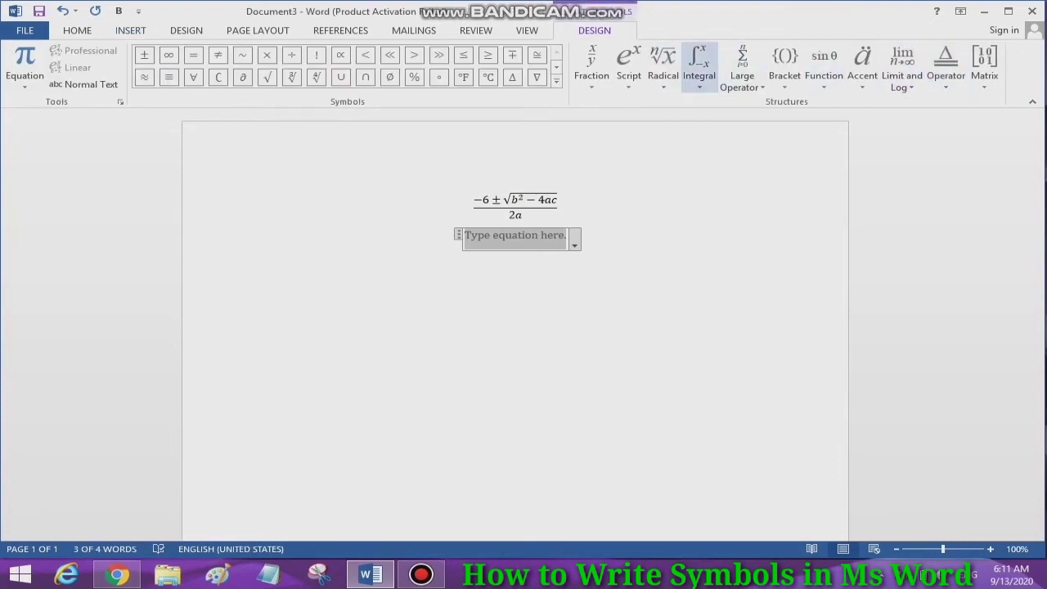
pyautogui.click(785, 63)
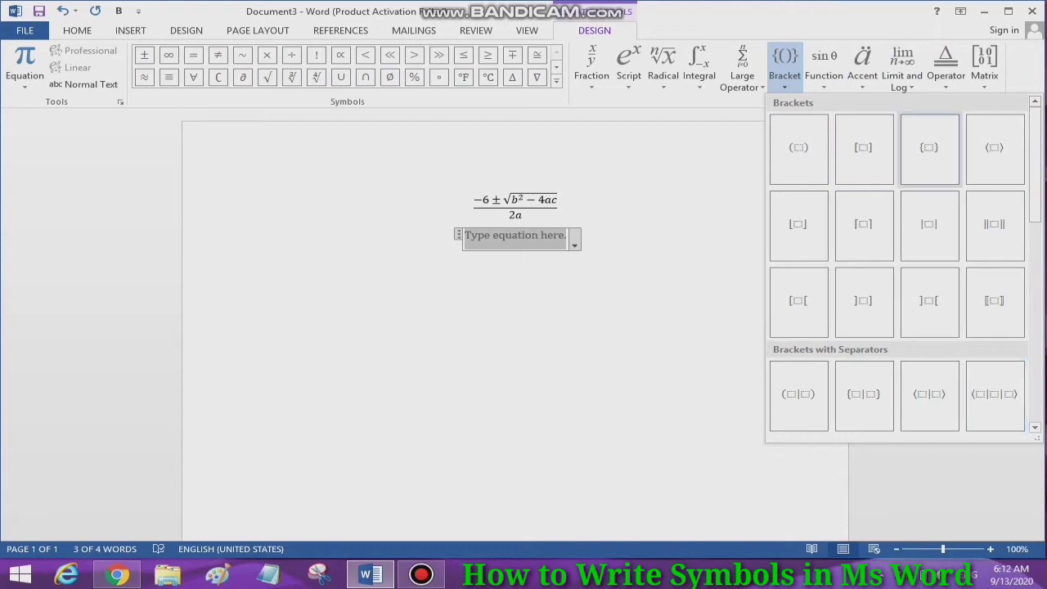
pyautogui.click(824, 64)
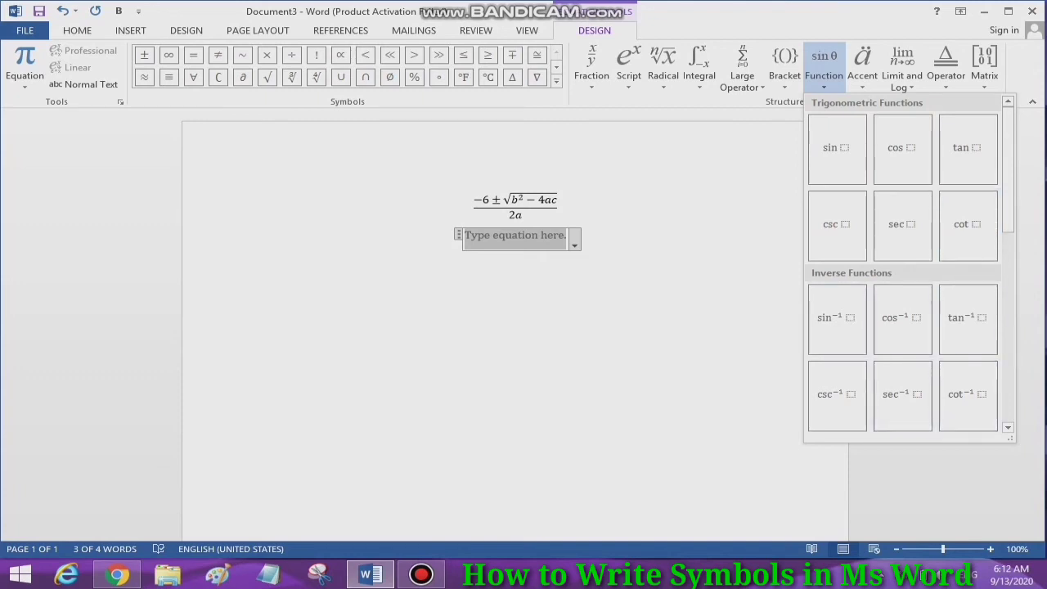
pyautogui.click(902, 75)
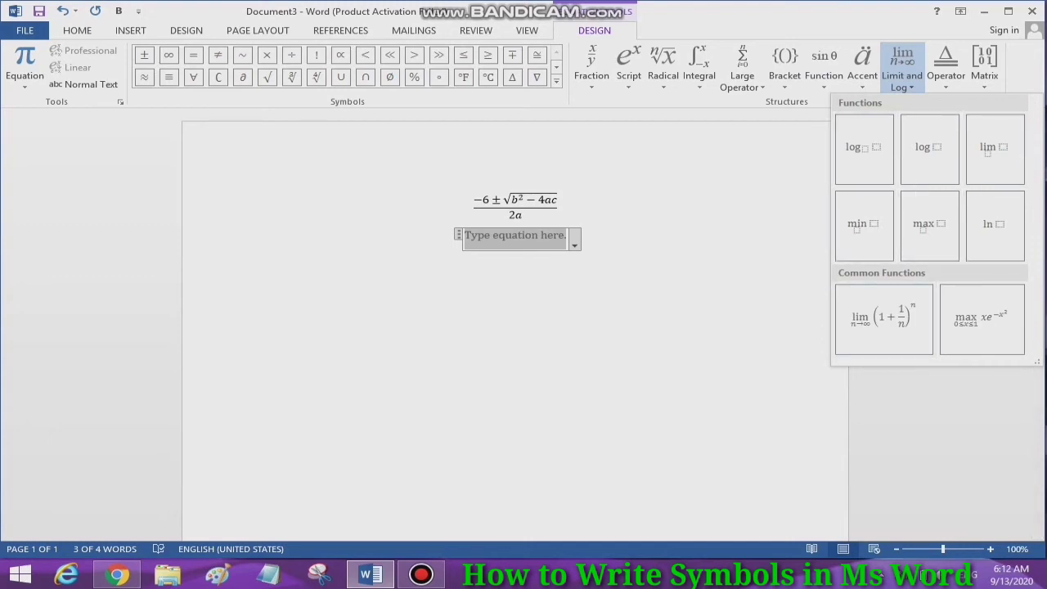
pyautogui.click(984, 65)
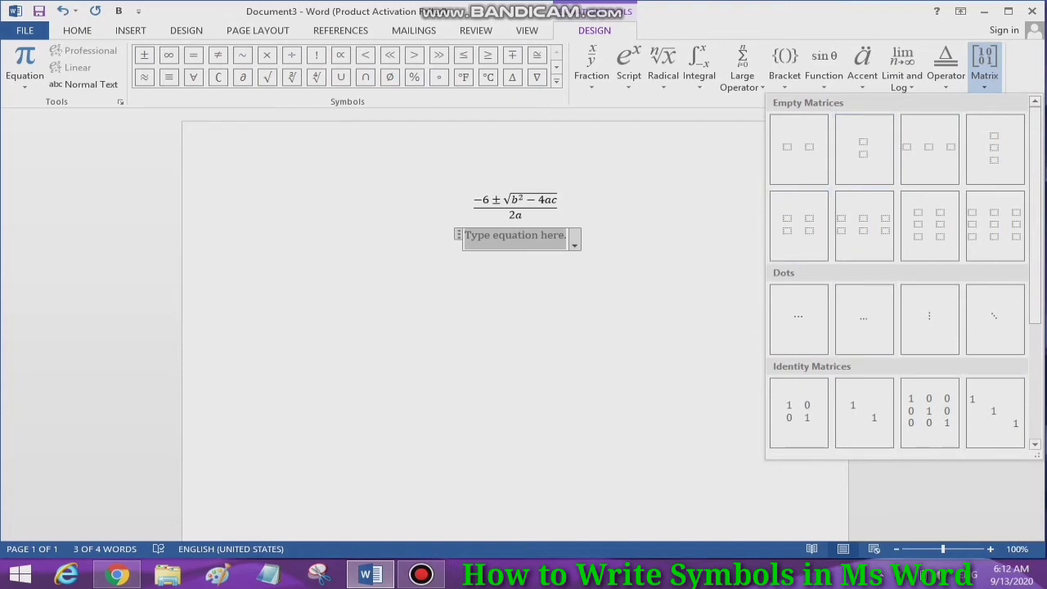
pyautogui.scroll(-3, 899, 278)
pyautogui.click(961, 412)
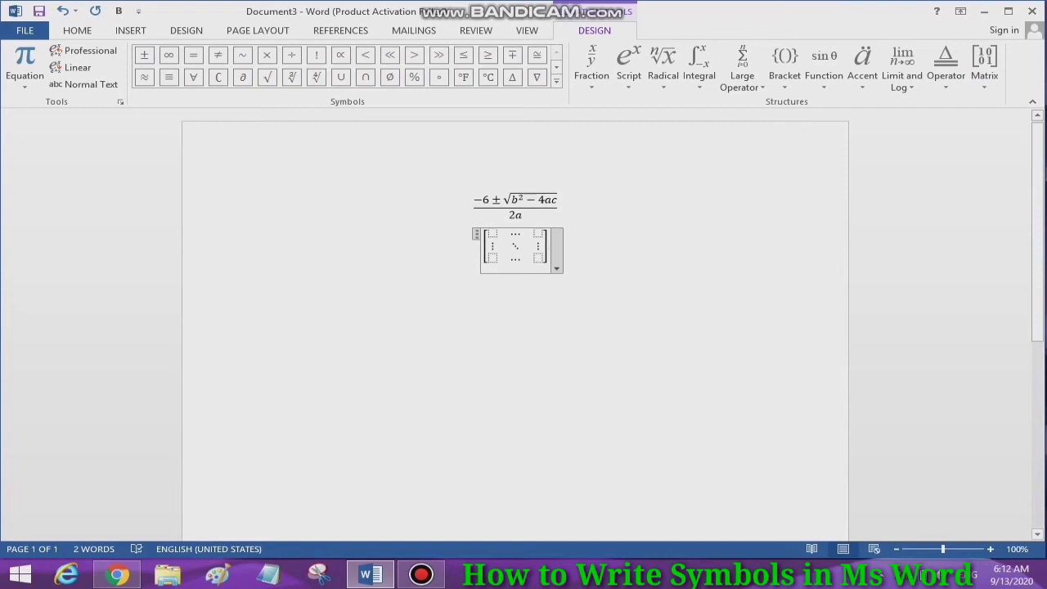
# Fill the sparse matrix corners with 4 and 6 in the first row and 7 and 8 in the last row
pyautogui.click(492, 234)
pyautogui.write('4')
pyautogui.click(537, 234)
pyautogui.write('6')
pyautogui.click(493, 258)
pyautogui.write('7')
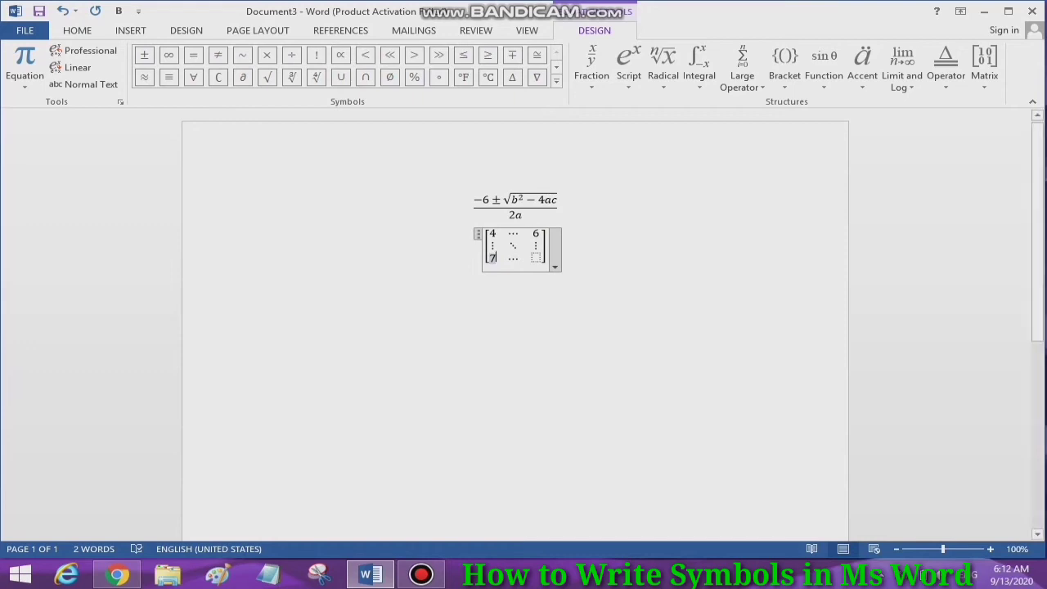
pyautogui.click(535, 258)
pyautogui.write('8')
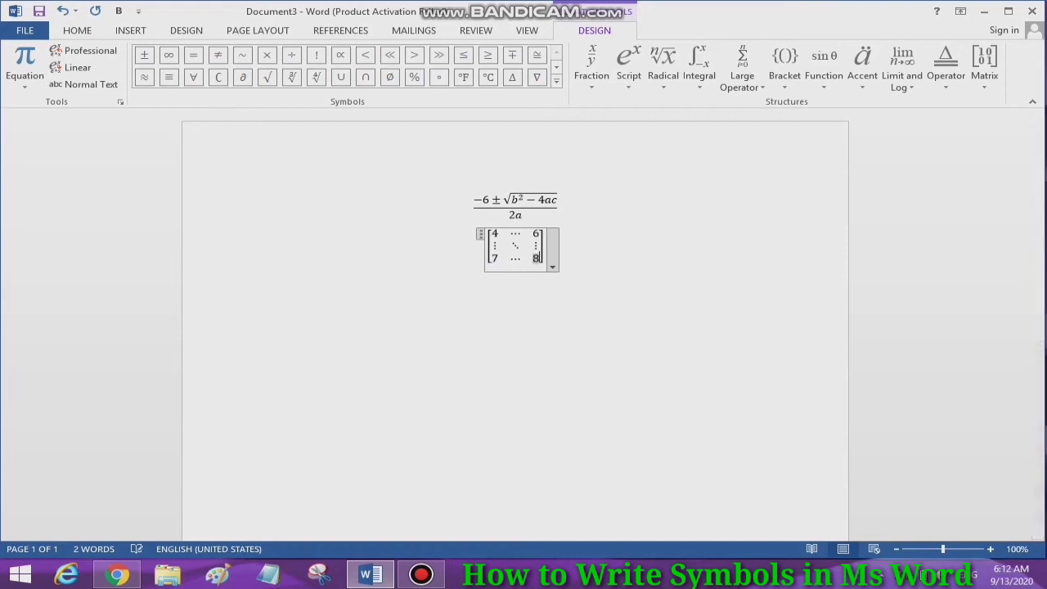
pyautogui.click(260, 279)
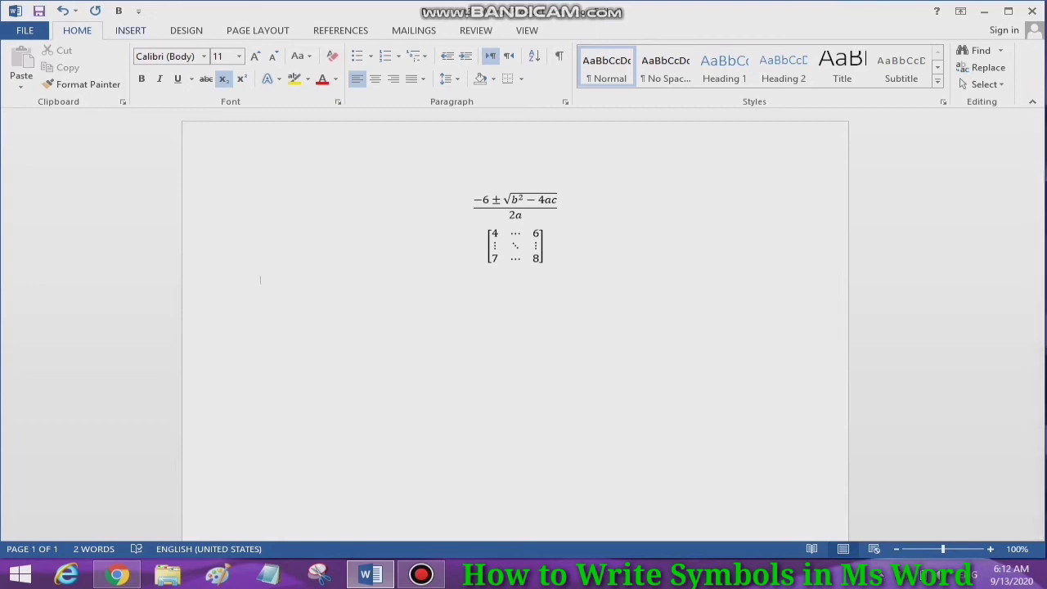
# Insert another equation below the sparse matrix containing an empty 2×2 matrix in square brackets
pyautogui.click(130, 30)
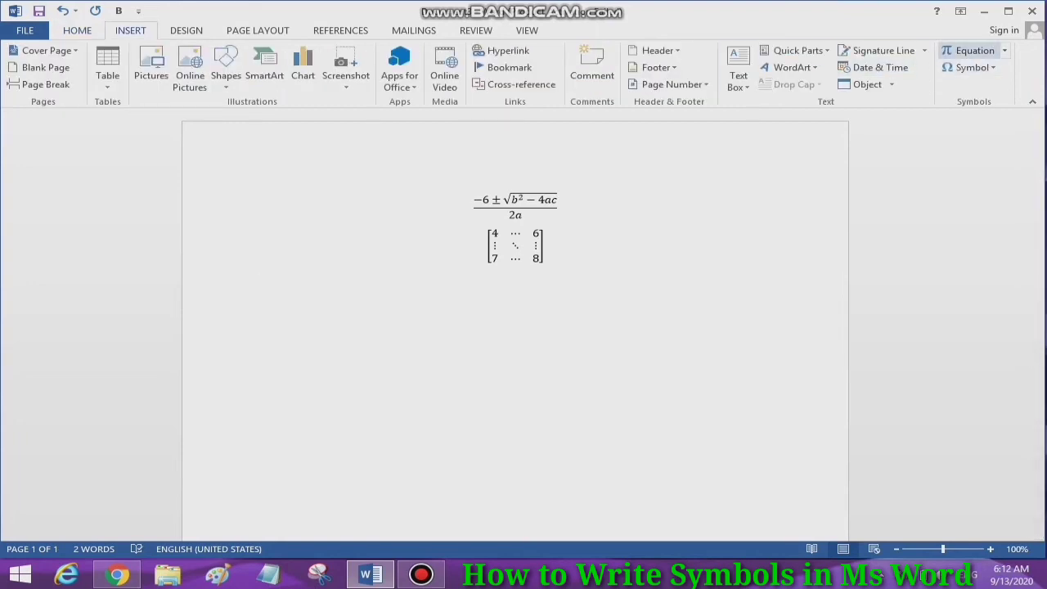
pyautogui.click(971, 50)
pyautogui.click(984, 70)
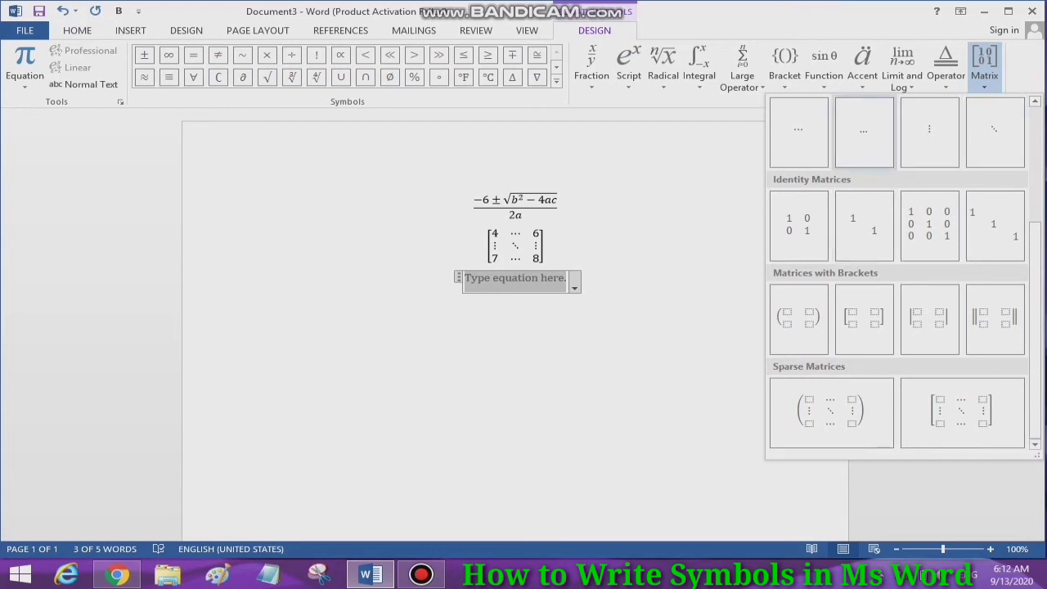
pyautogui.click(864, 319)
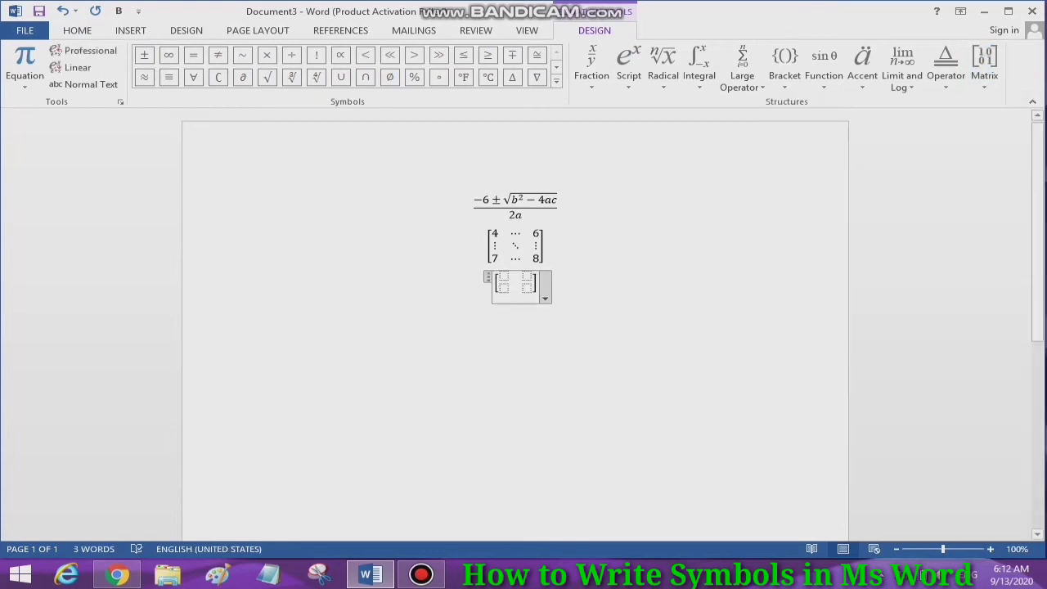
# Fill the empty 2×2 matrix with 4 and 7 in the first row and 5 and 4 in the second row
pyautogui.click(504, 276)
pyautogui.write('4')
pyautogui.click(527, 276)
pyautogui.write('7')
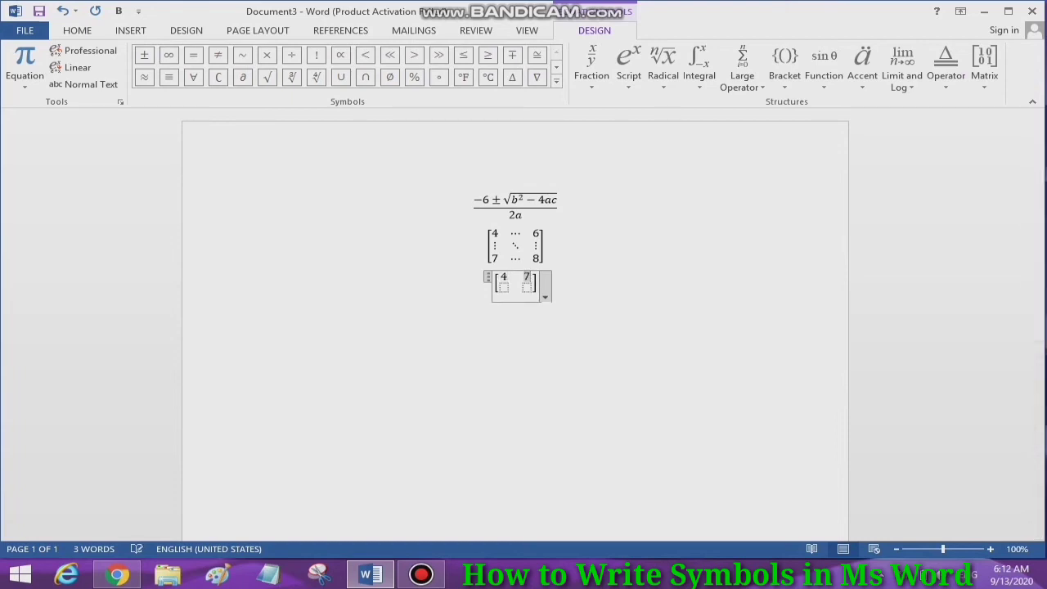
pyautogui.click(504, 288)
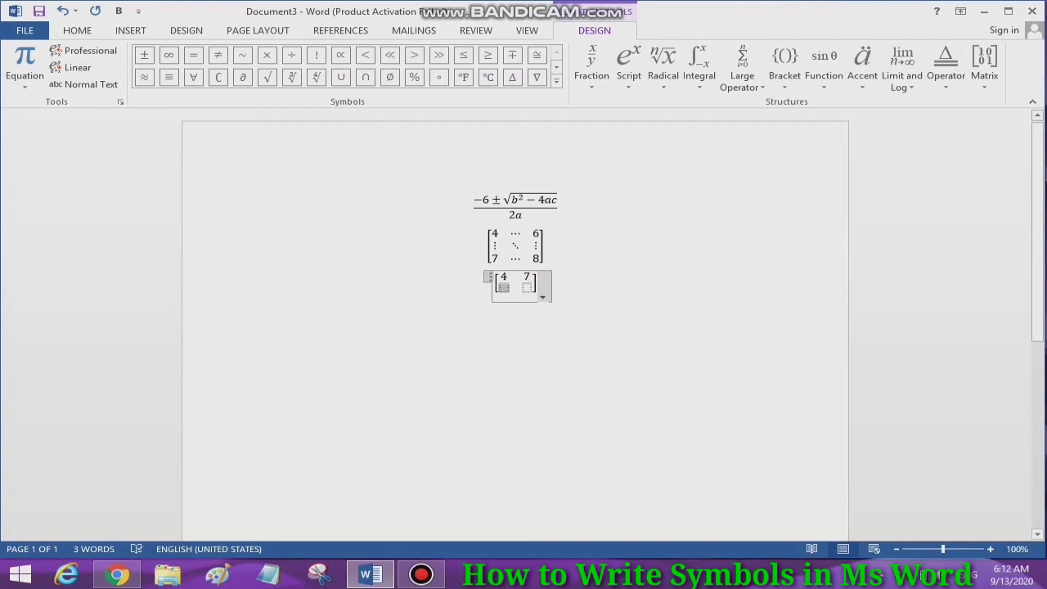
pyautogui.write('5')
pyautogui.click(524, 288)
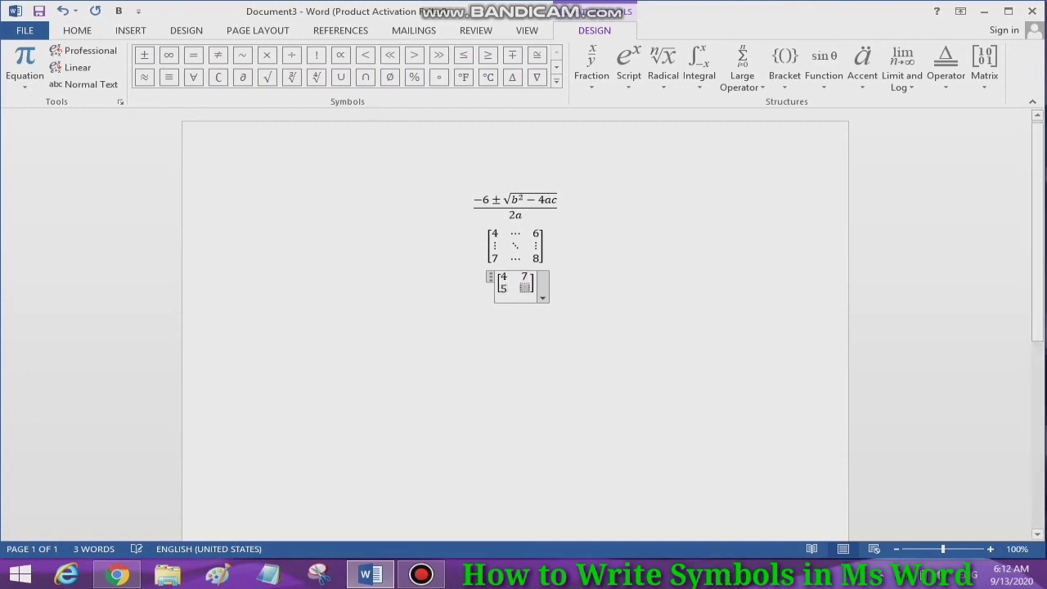
pyautogui.write('4')
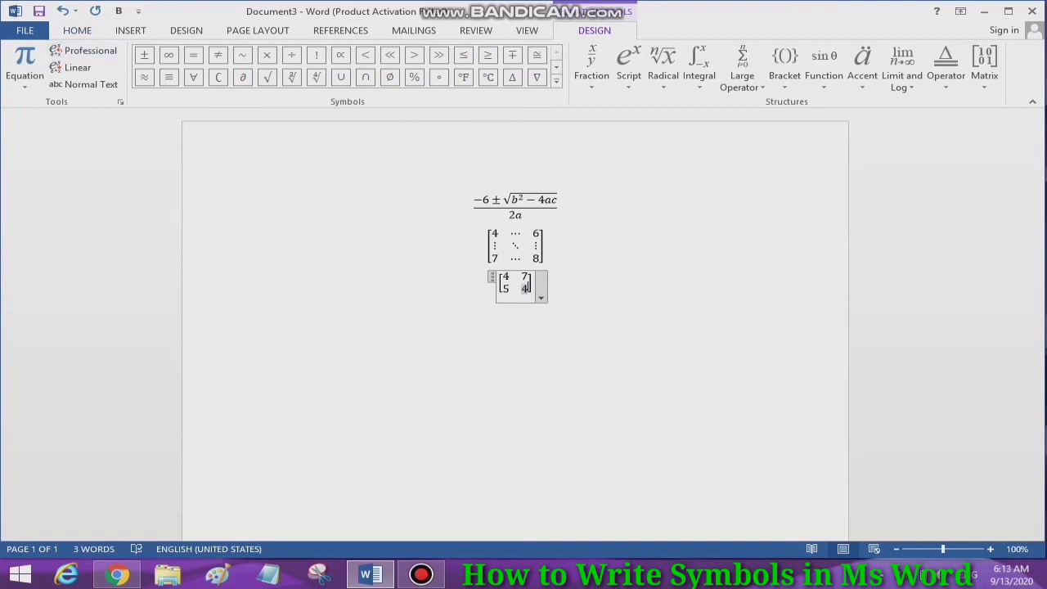
# Look through the equation and symbol insertion options, open the full Symbol dialog, and close it without inserting anything
pyautogui.click(78, 31)
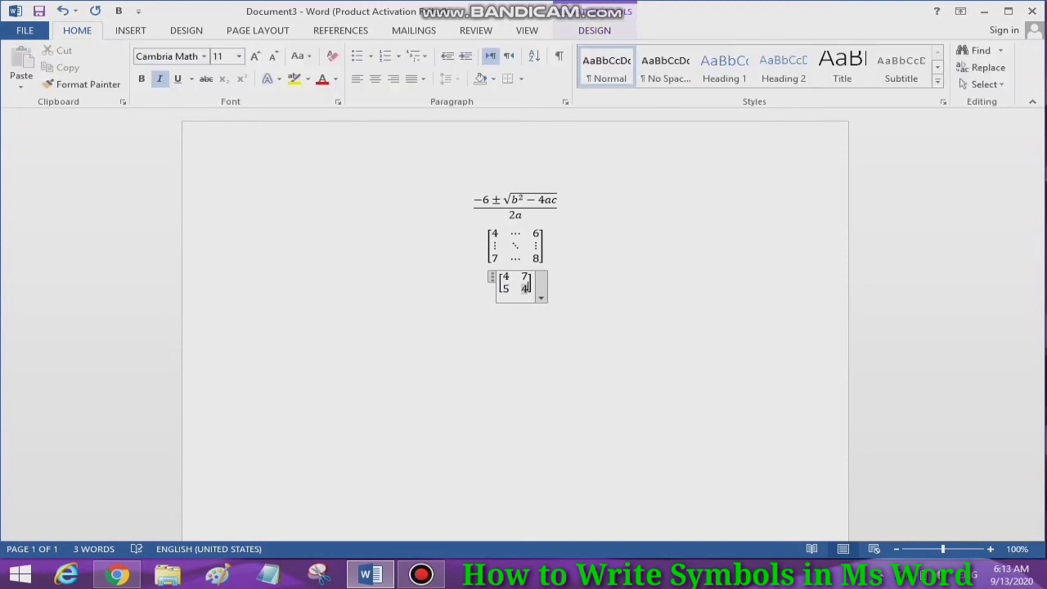
pyautogui.click(131, 31)
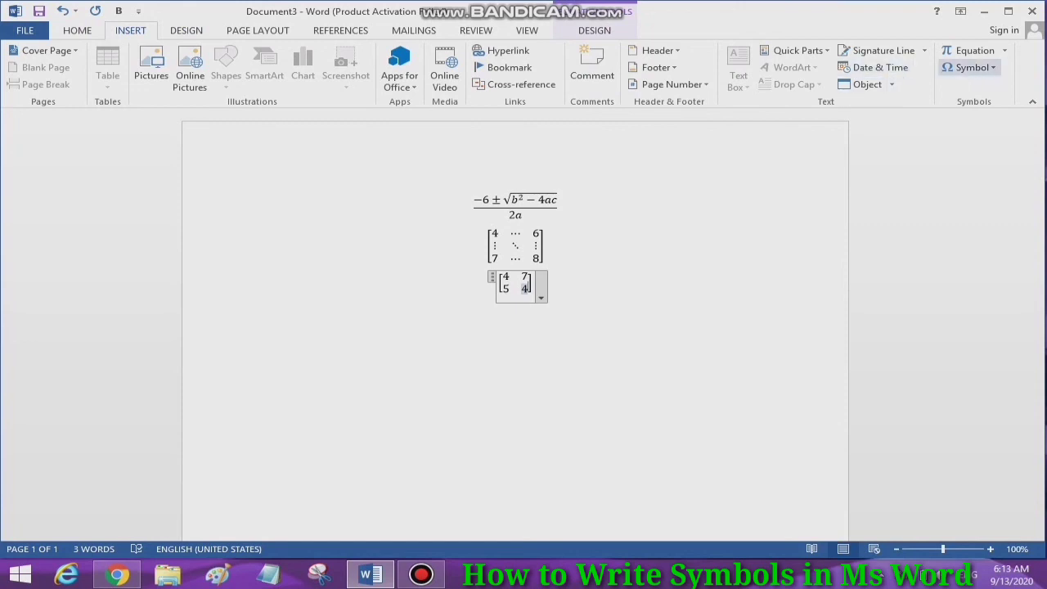
pyautogui.click(971, 51)
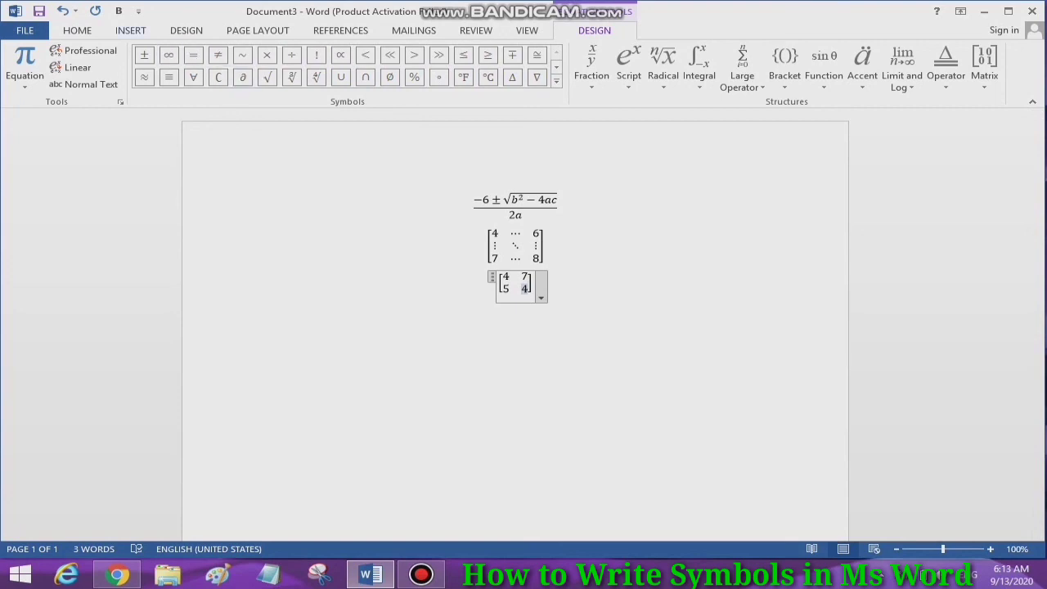
pyautogui.click(130, 31)
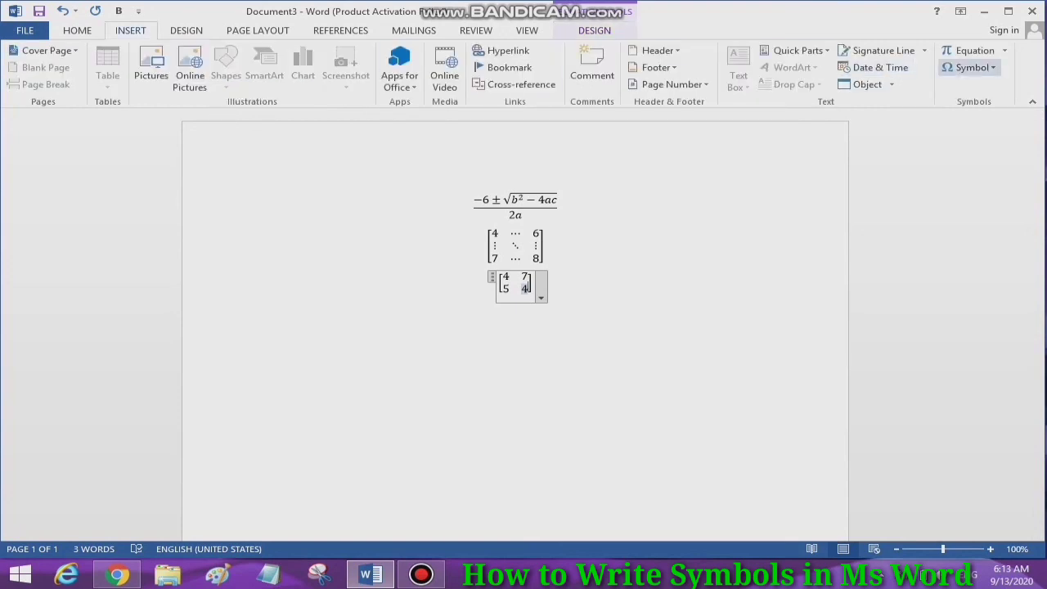
pyautogui.click(972, 67)
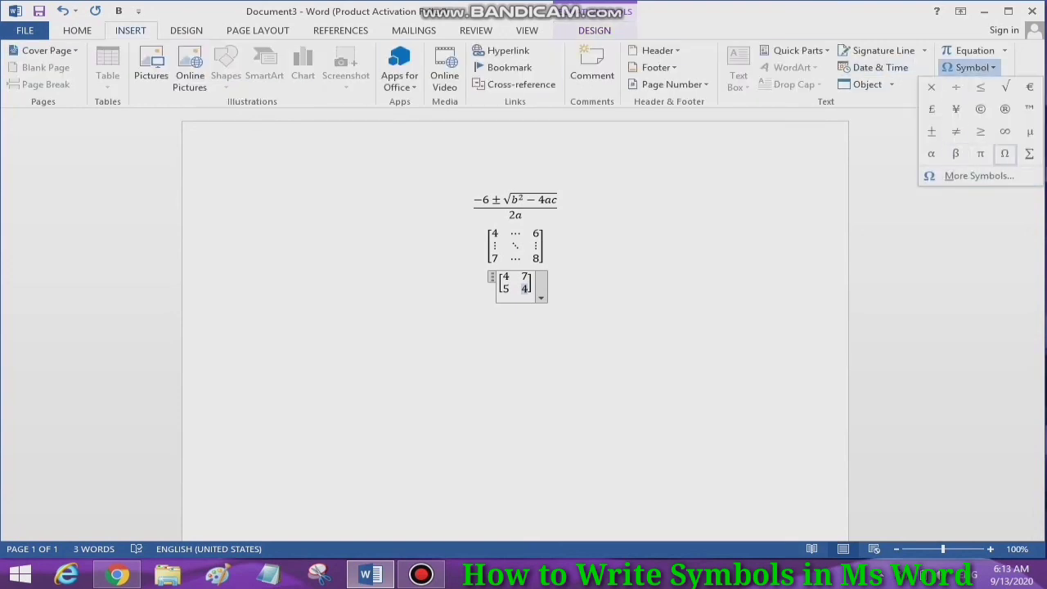
pyautogui.click(974, 176)
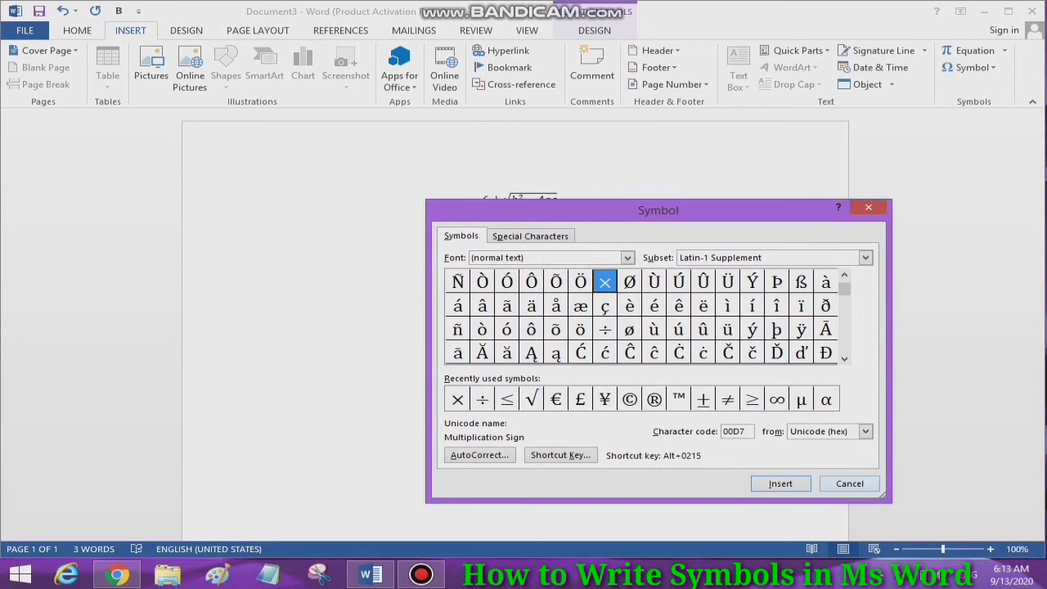
pyautogui.click(848, 483)
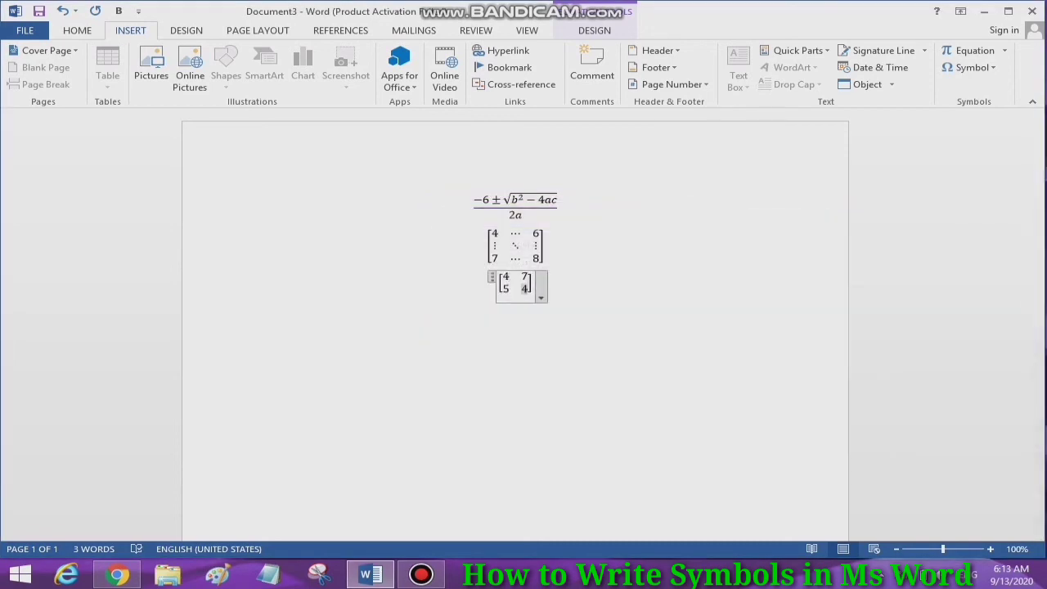
pyautogui.click(421, 574)
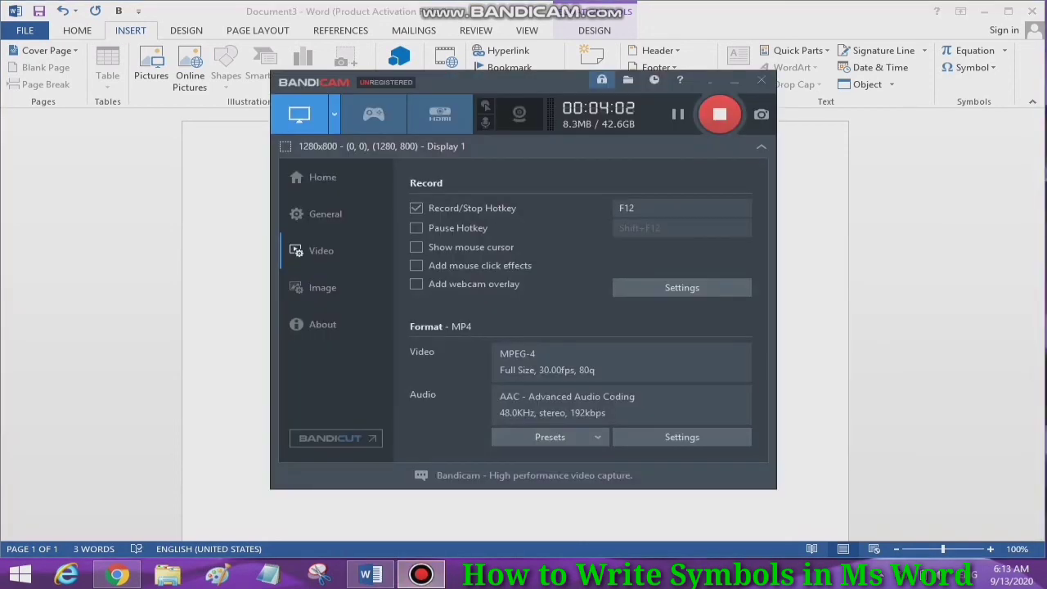